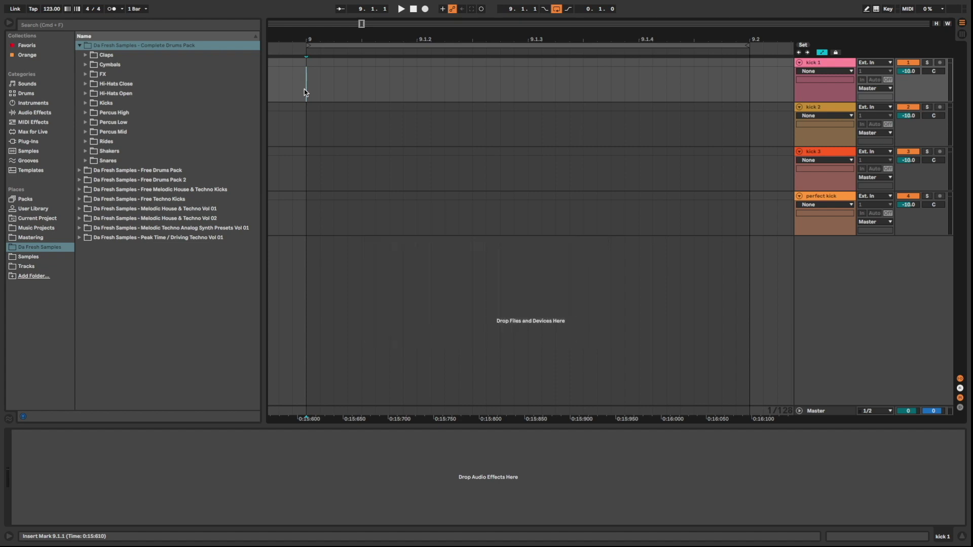
From the Kicks folder, audition DF_Kick_038 and place it on kick 1 at bar 9.
click(86, 103)
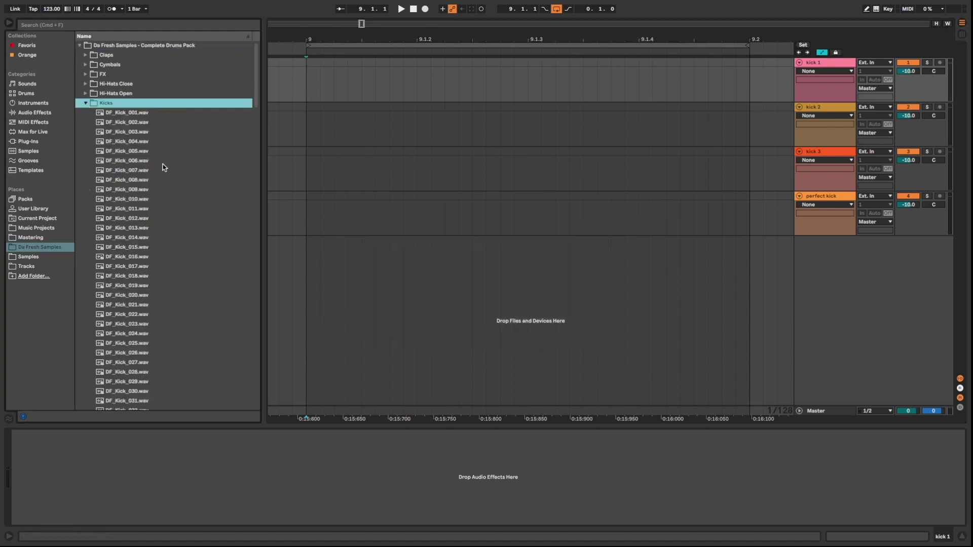
scroll(165, 169, down, 5)
scroll(166, 168, down, 2)
scroll(165, 169, down, 2)
scroll(166, 171, down, 2)
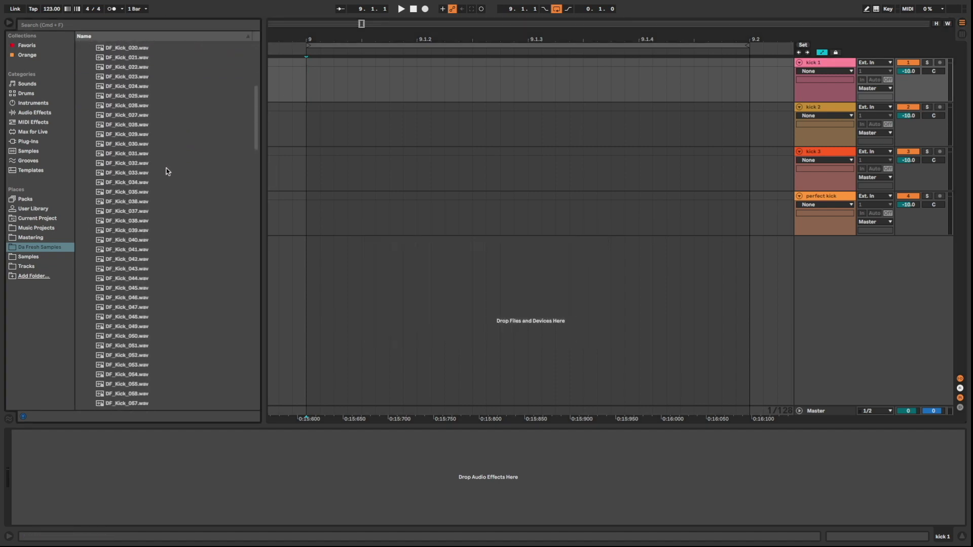
click(159, 199)
key(Down)
key(Down)
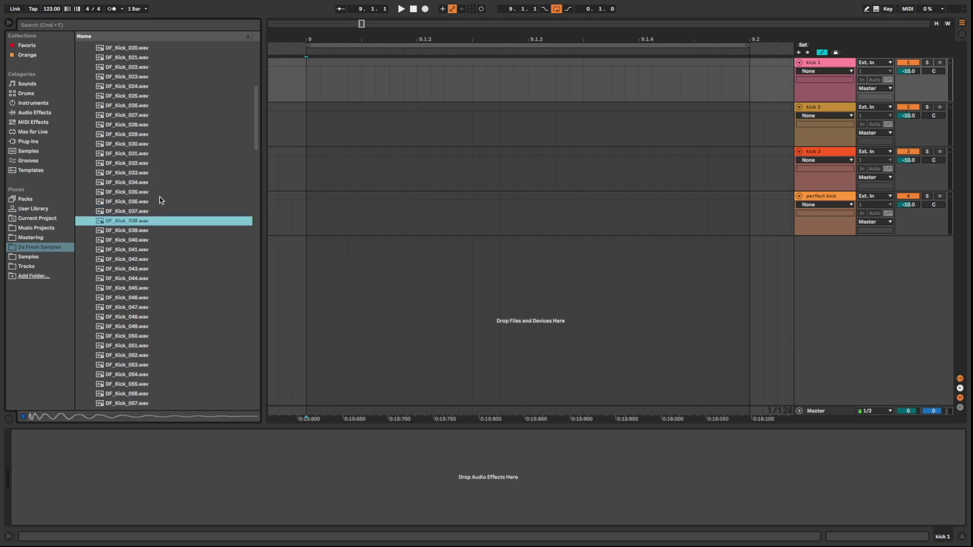
drag(142, 223, 310, 91)
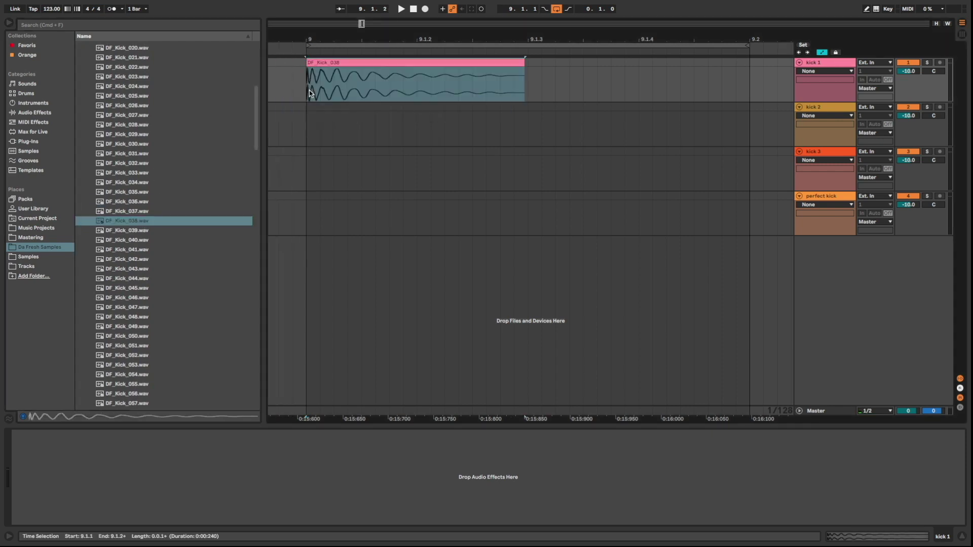
scroll(153, 221, down, 5)
scroll(152, 220, down, 5)
scroll(152, 219, down, 5)
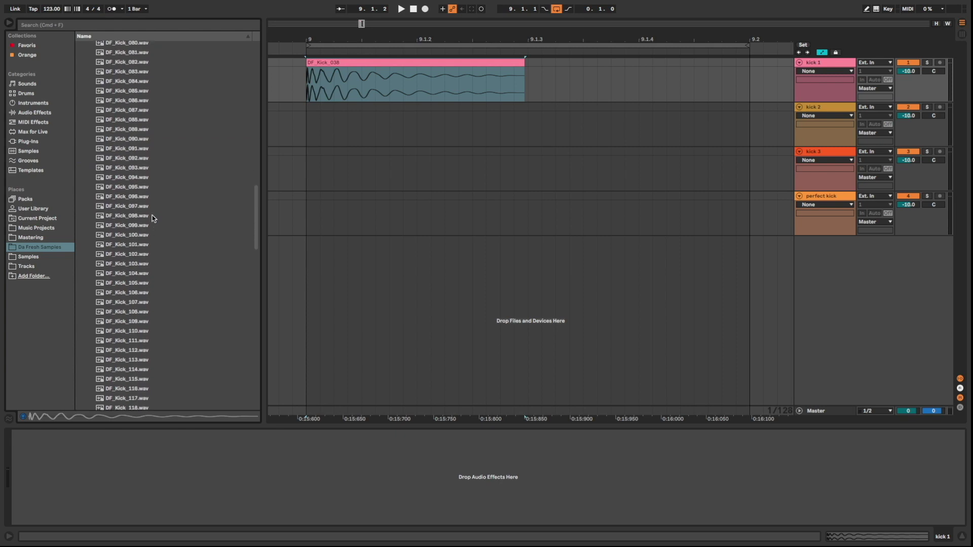
Audition the next samples and place DF_Kick_102 on the kick 2 track.
click(147, 216)
key(Down)
key(Down)
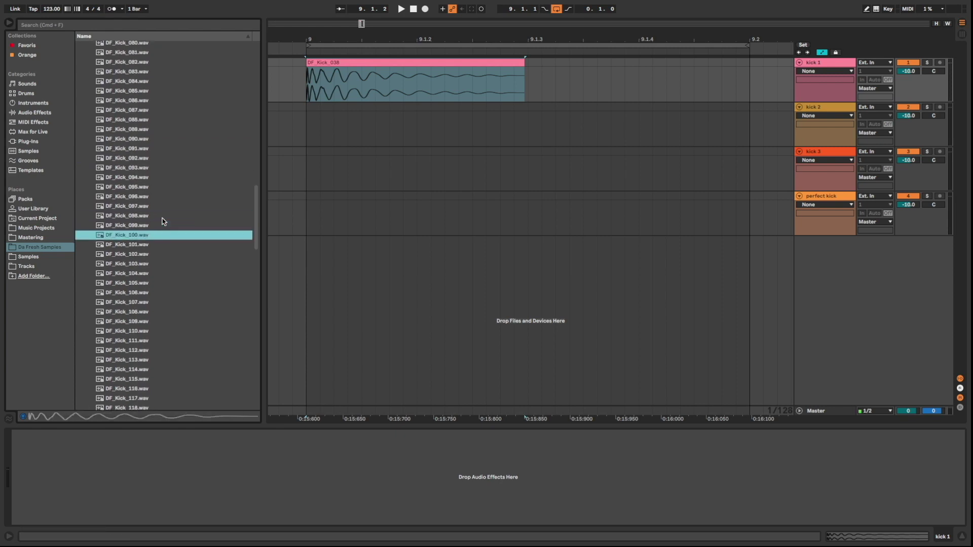
key(Down)
key(Down)
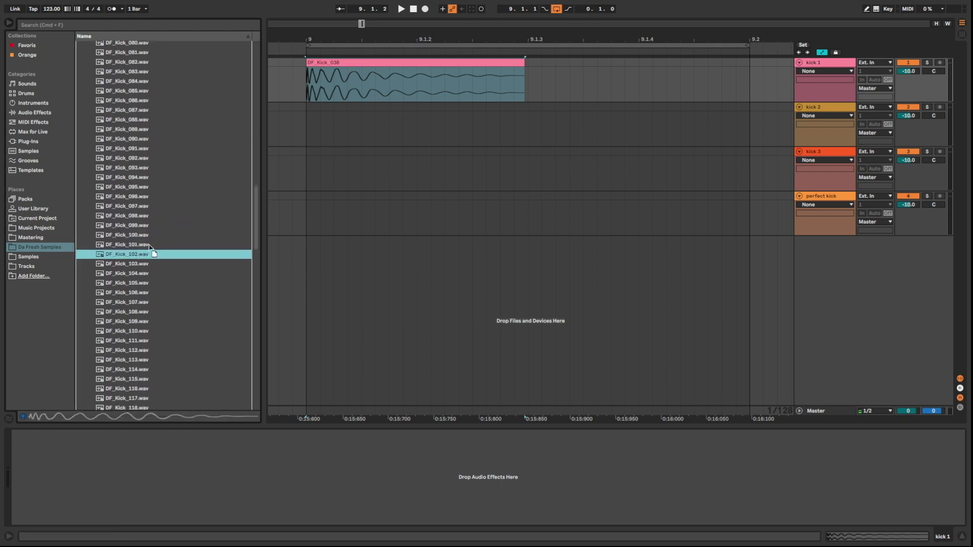
drag(152, 253, 309, 129)
scroll(181, 222, down, 10)
scroll(181, 222, down, 3)
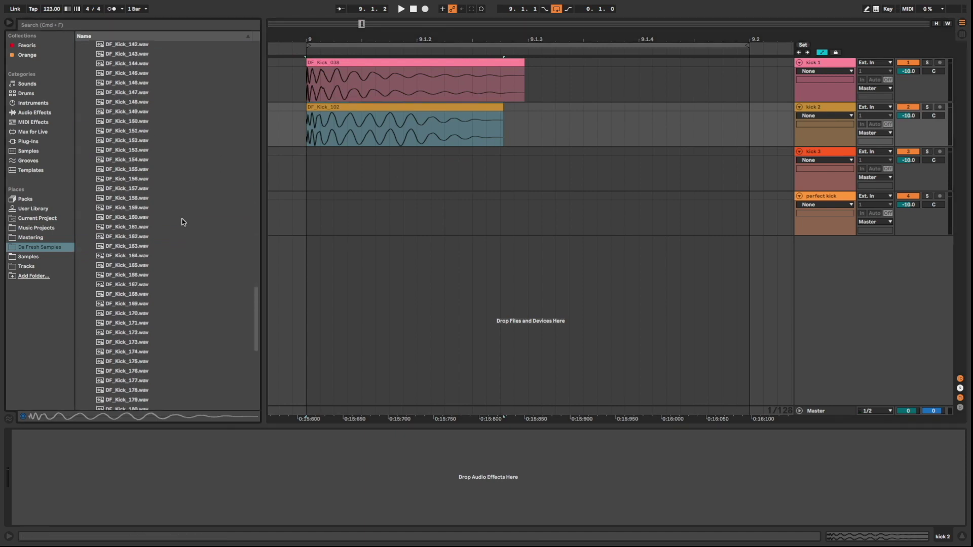
scroll(182, 222, down, 2)
Audition further samples and place DF_Kick_182 on the kick 3 track.
click(163, 376)
key(Down)
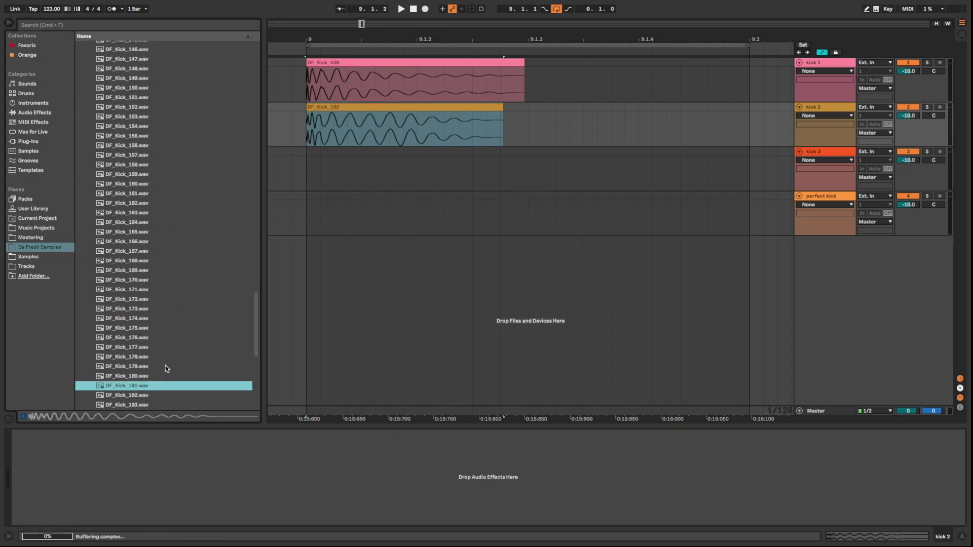
key(Down)
key(Down)
key(Up)
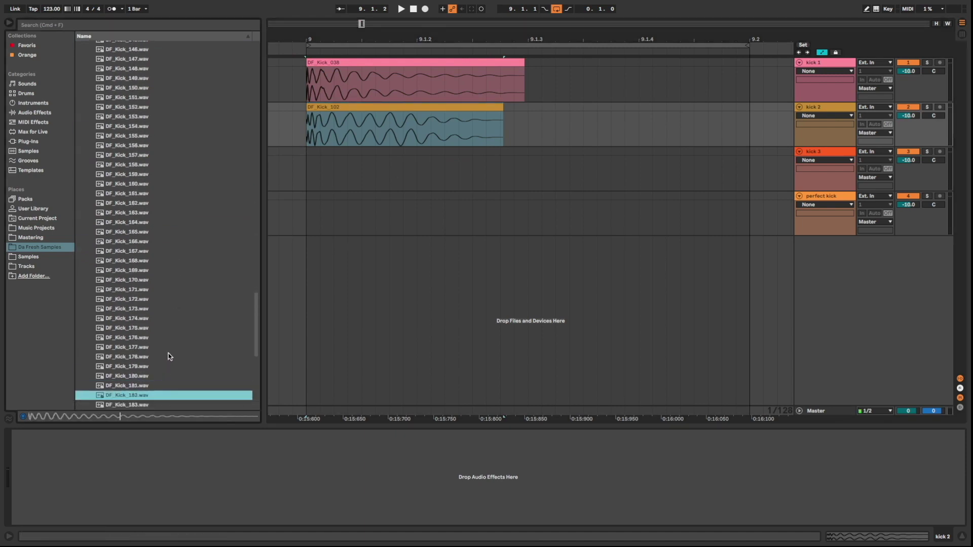
drag(123, 404, 299, 166)
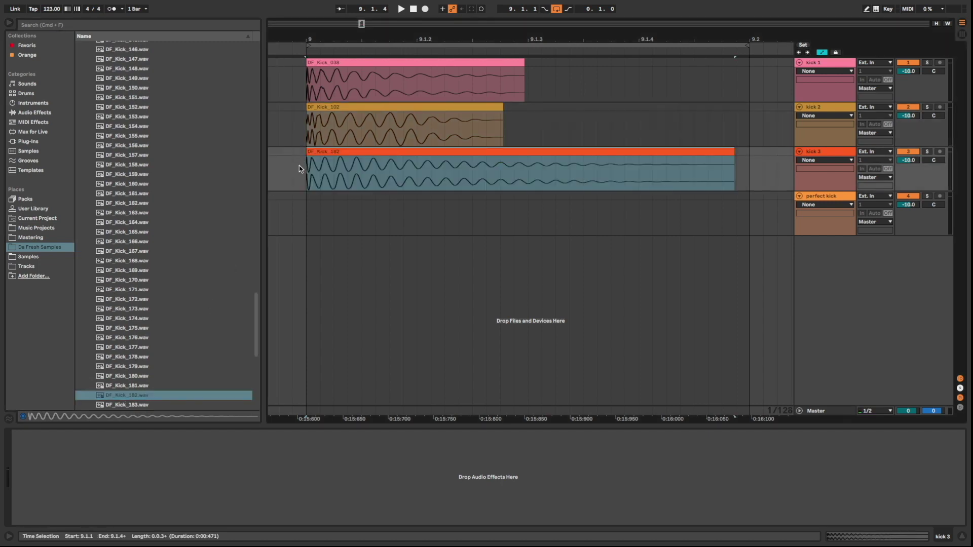
Play back with kick 1, then kick 2, then kick 3 soloed to compare them.
click(927, 63)
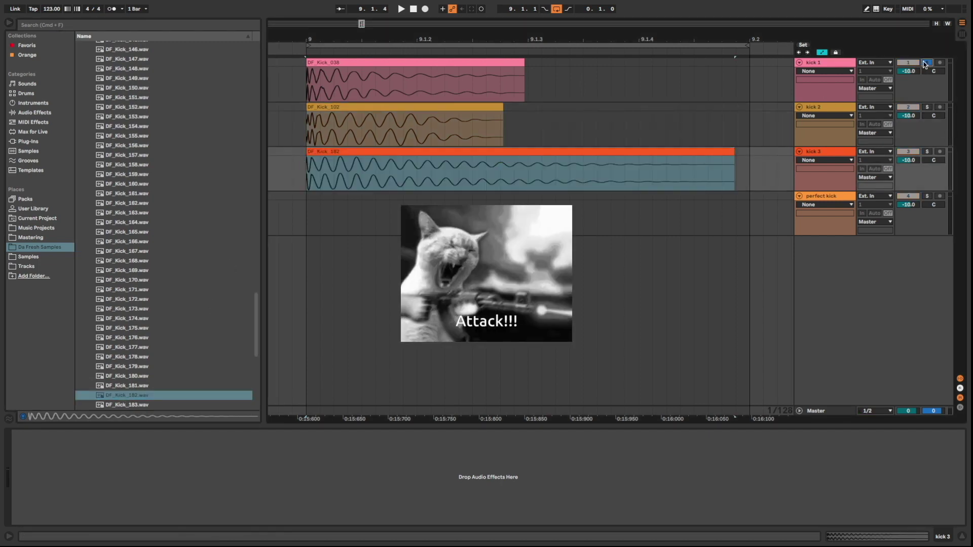
key(space)
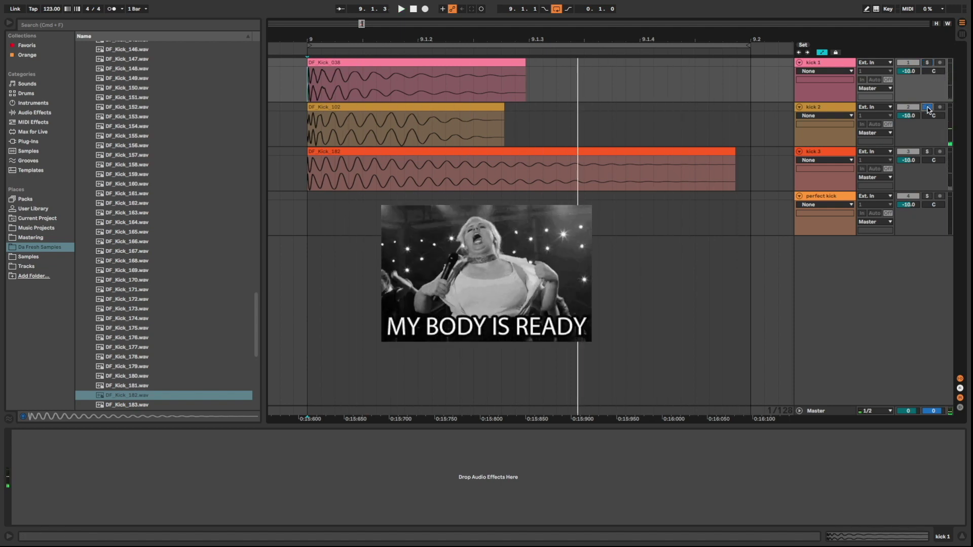
click(927, 108)
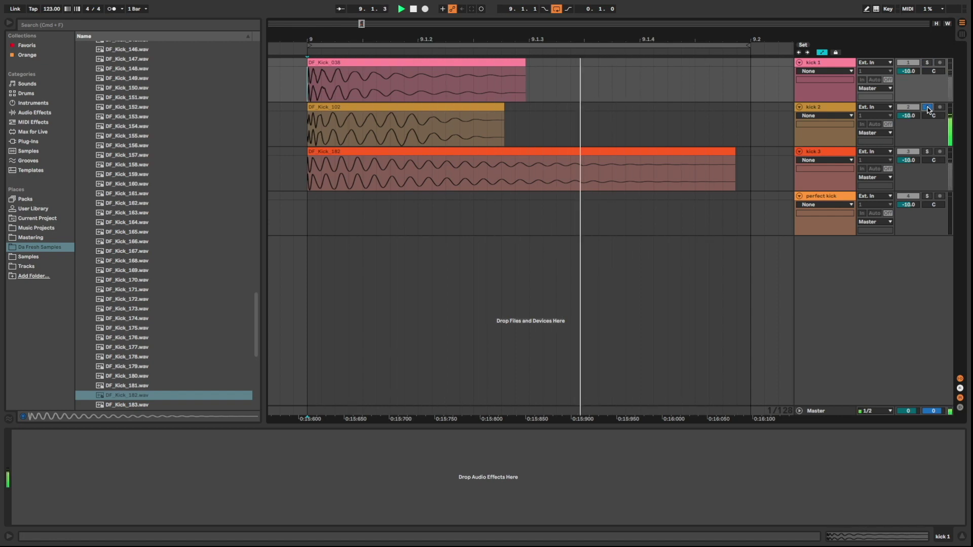
click(927, 152)
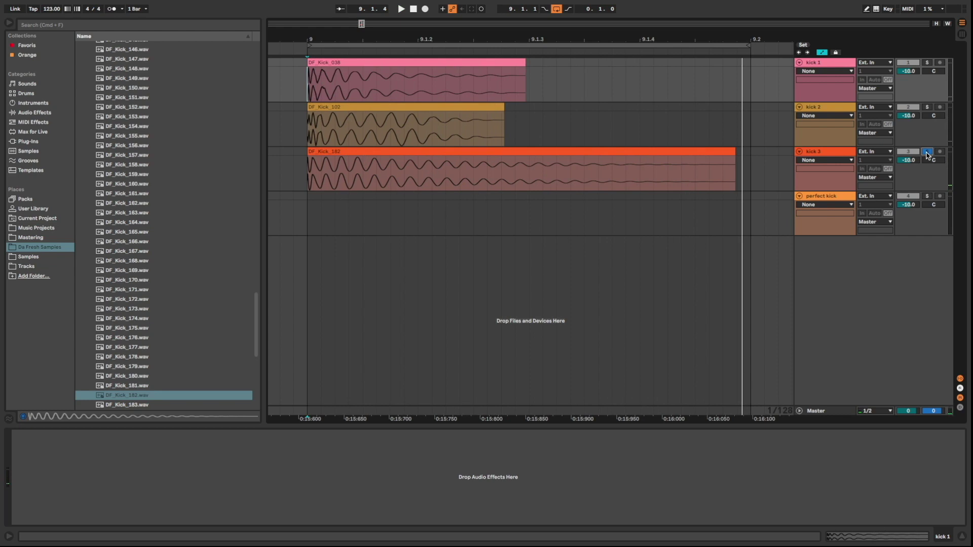
Copy the short attack at DF_Kick_038's start and paste it onto the perfect kick track.
key(space)
drag(339, 82, 308, 76)
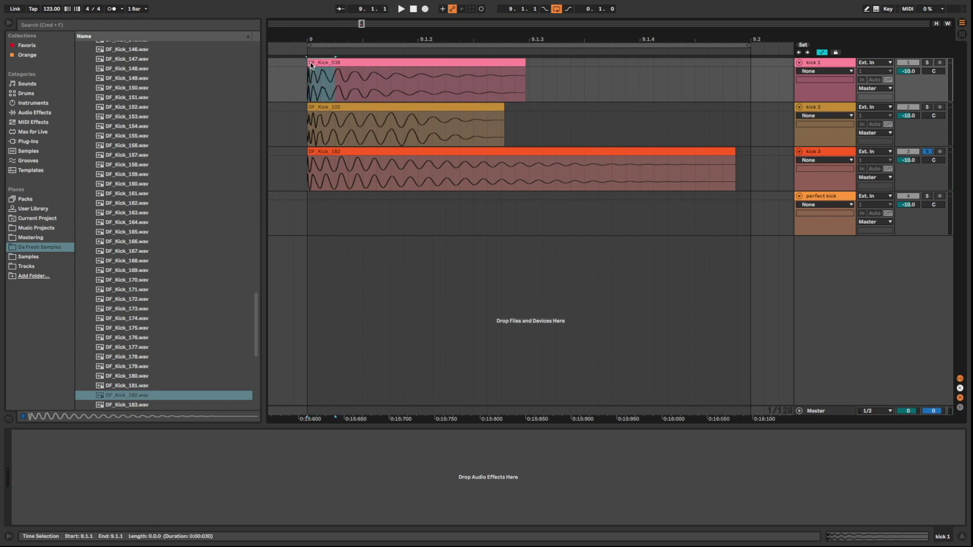
right_click(314, 61)
key(Escape)
right_click(310, 207)
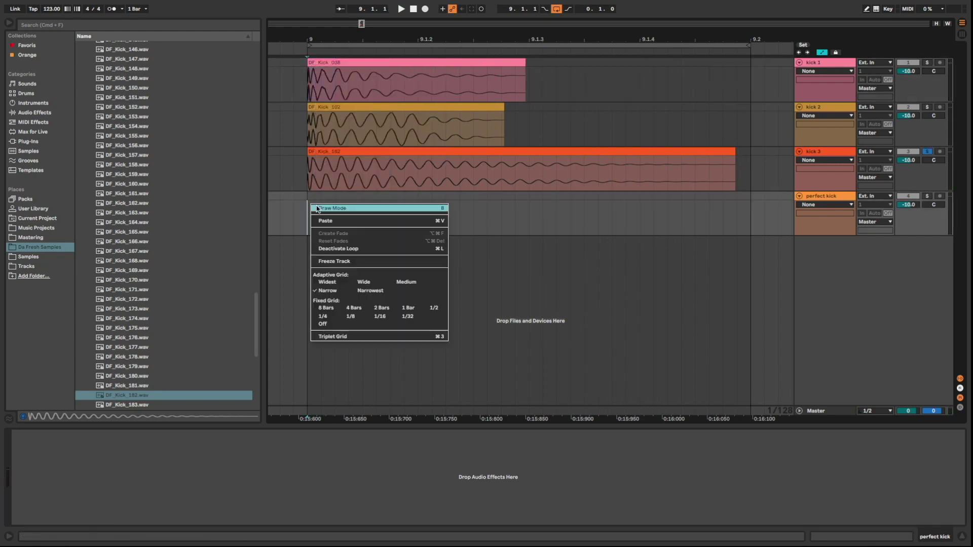
click(325, 222)
Copy the DF_Kick_102 body section and paste it on perfect kick after the attack.
drag(336, 130, 439, 109)
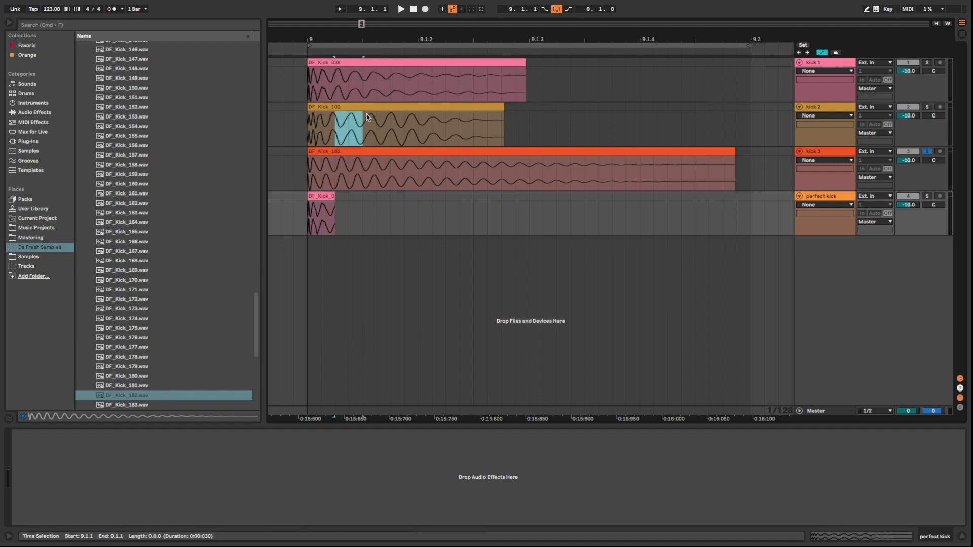
right_click(444, 109)
click(449, 122)
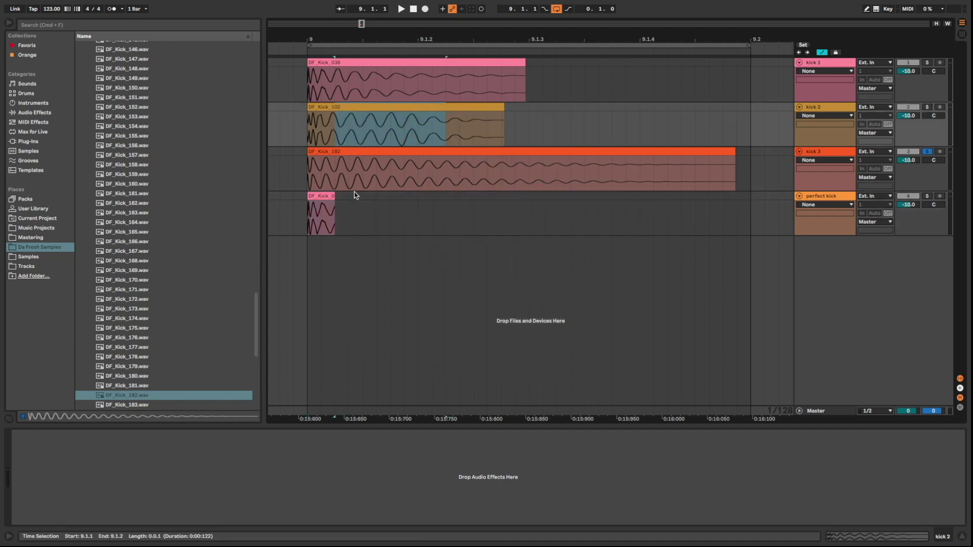
click(338, 196)
key(ctrl+v)
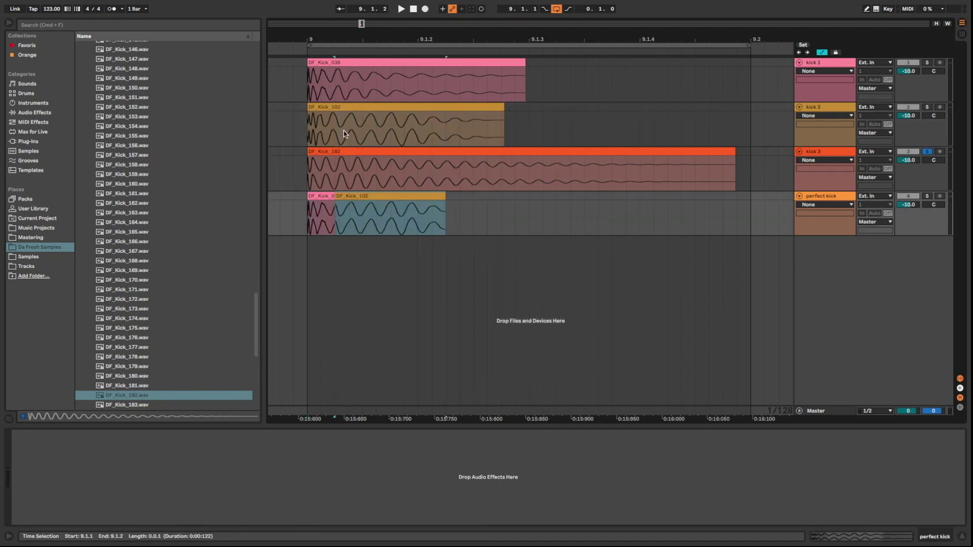
mouse_move(331, 39)
mouse_down()
mouse_move(367, 167)
mouse_move(401, 196)
mouse_move(393, 217)
mouse_up()
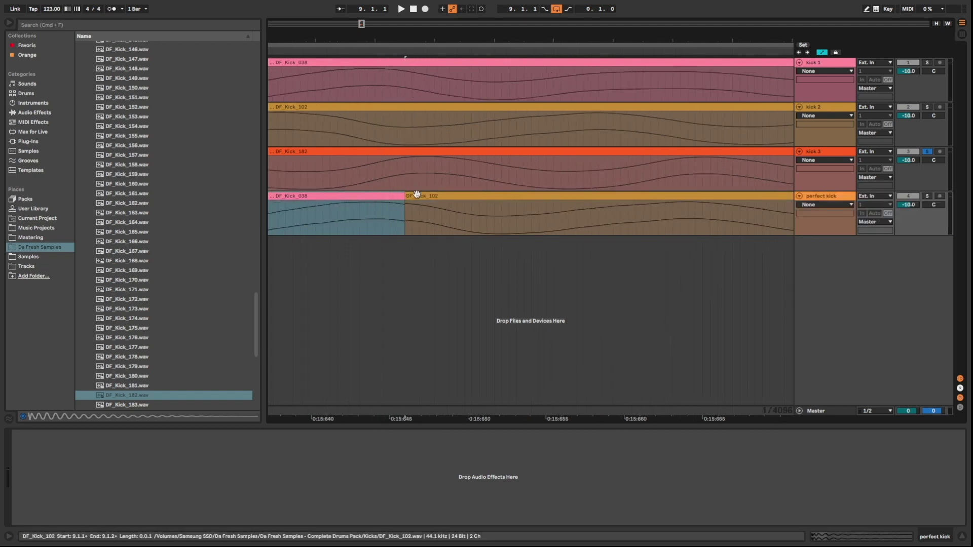
Shift the DF_Kick_102 body so it meets the attack seamlessly, then view the whole clips.
click(402, 203)
key(plus)
key(plus)
mouse_move(411, 199)
mouse_down()
mouse_move(426, 199)
mouse_move(397, 217)
mouse_up()
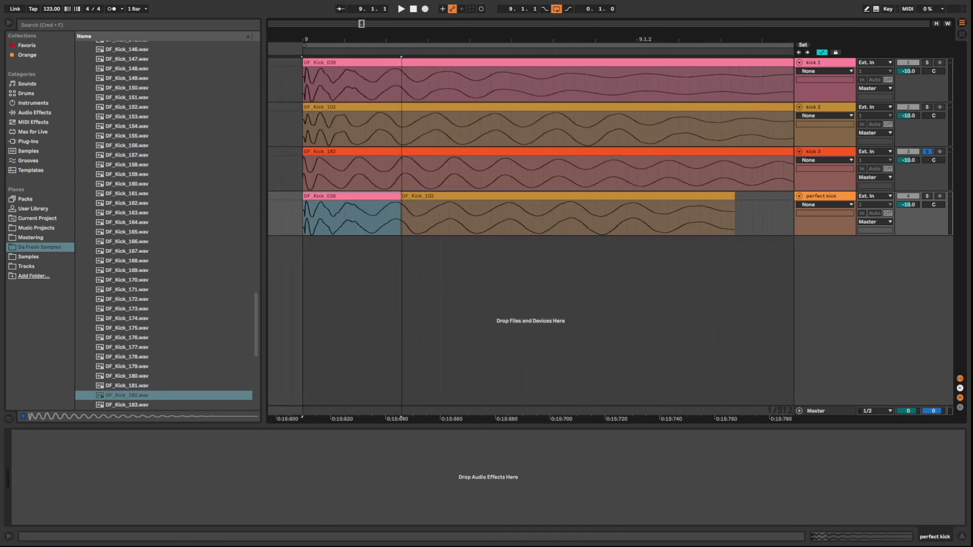
drag(405, 37, 411, 15)
click(457, 175)
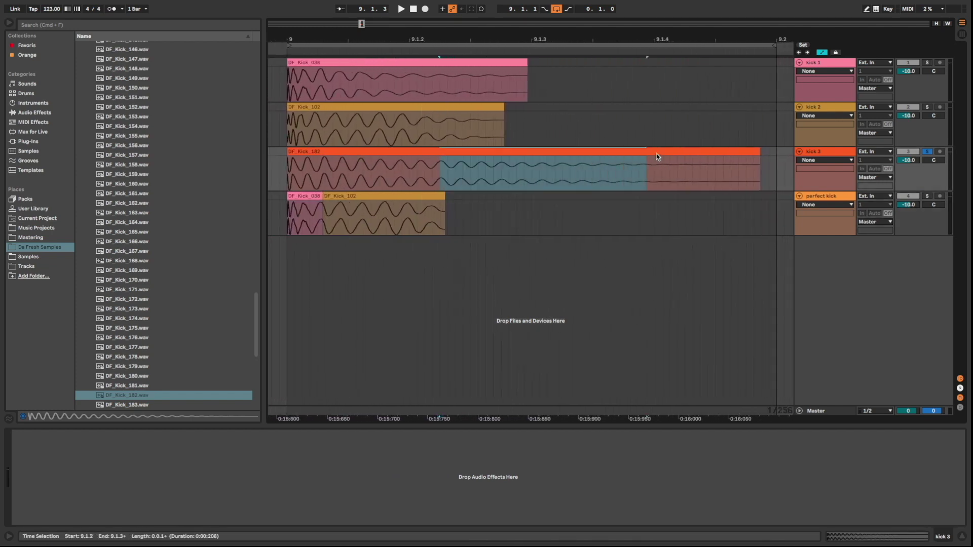
Copy the DF_Kick_182 tail section and paste it onto perfect kick after the body.
drag(440, 177, 760, 164)
right_click(747, 152)
key(Escape)
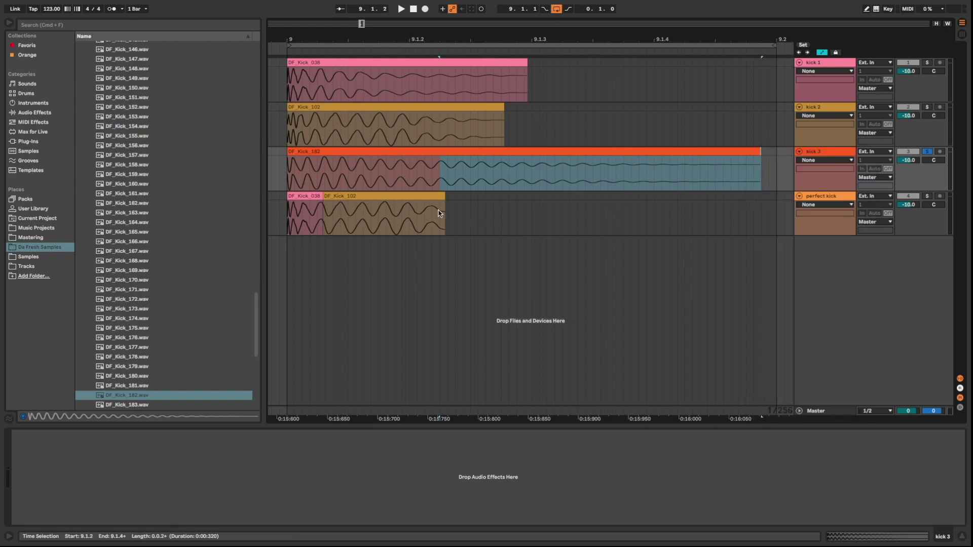
right_click(439, 213)
click(444, 232)
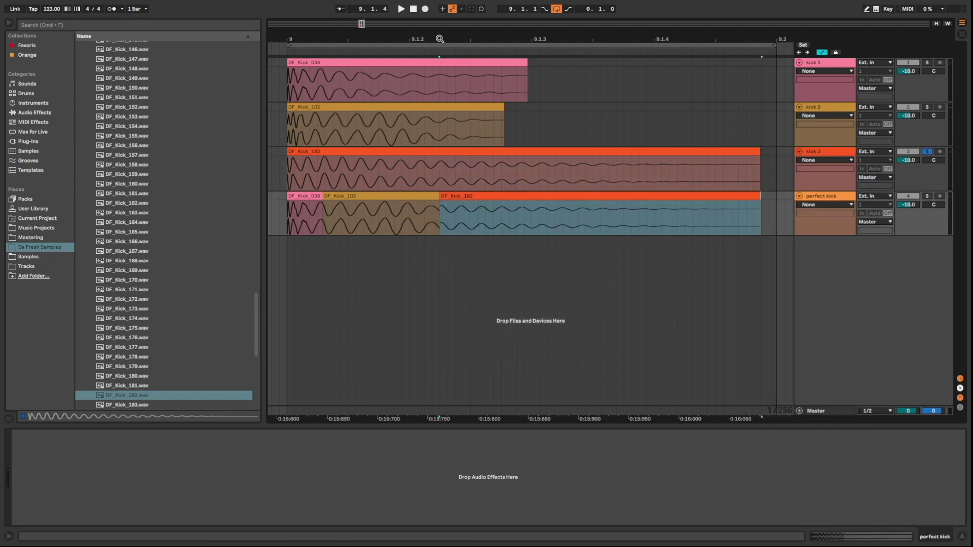
Move the DF_Kick_182 tail in against the body clip and play the combined kick.
drag(439, 57, 440, 106)
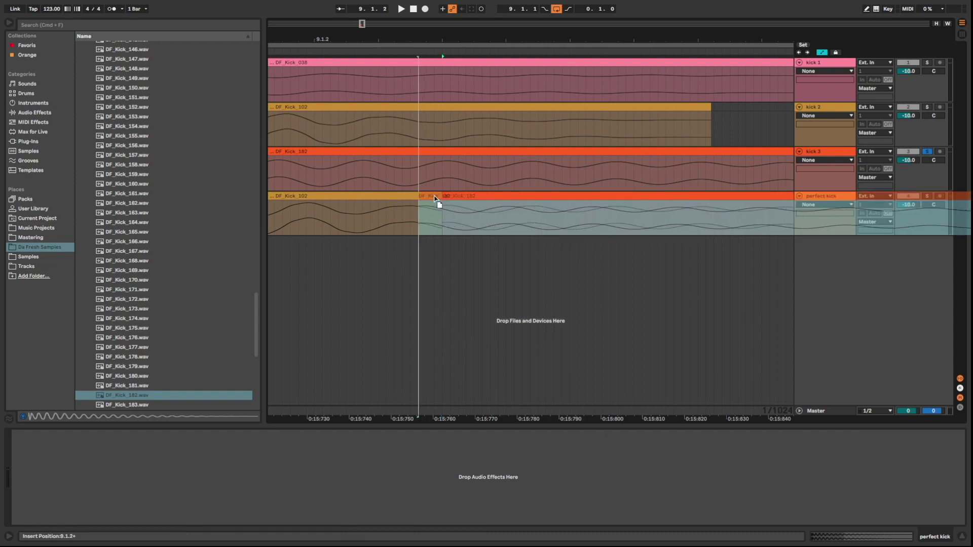
drag(463, 196, 427, 200)
drag(426, 68, 426, 58)
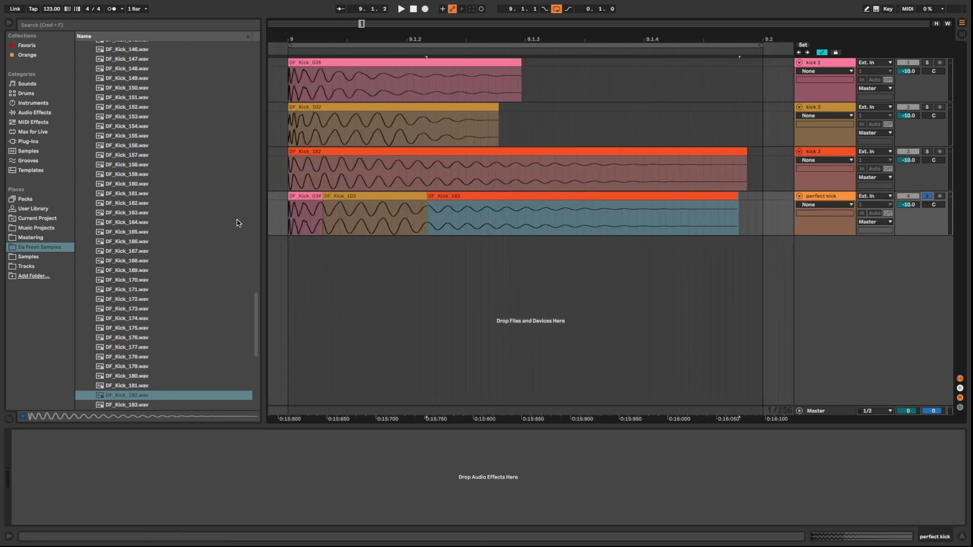
click(281, 220)
key(space)
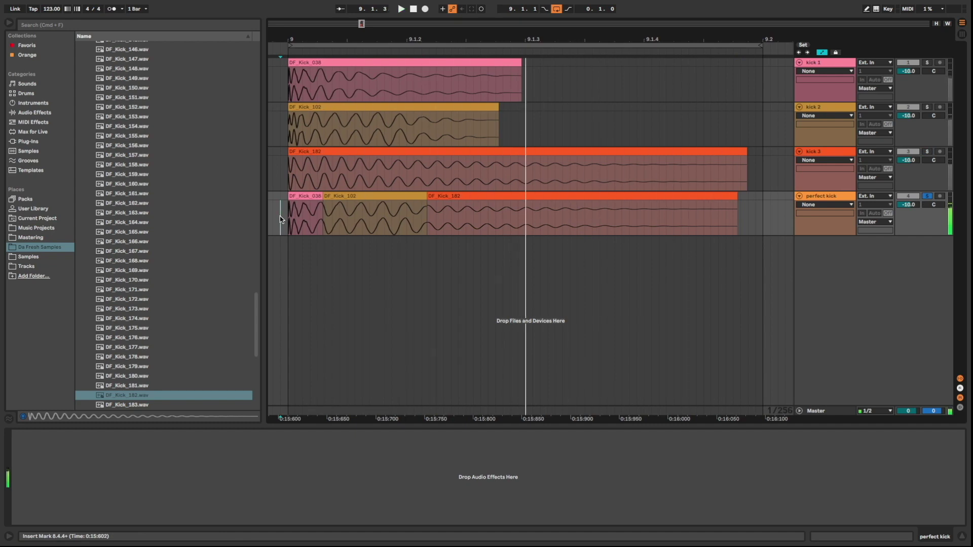
Start the DF_Kick_182 tail slightly later and play back the adjusted kick.
click(321, 205)
key(space)
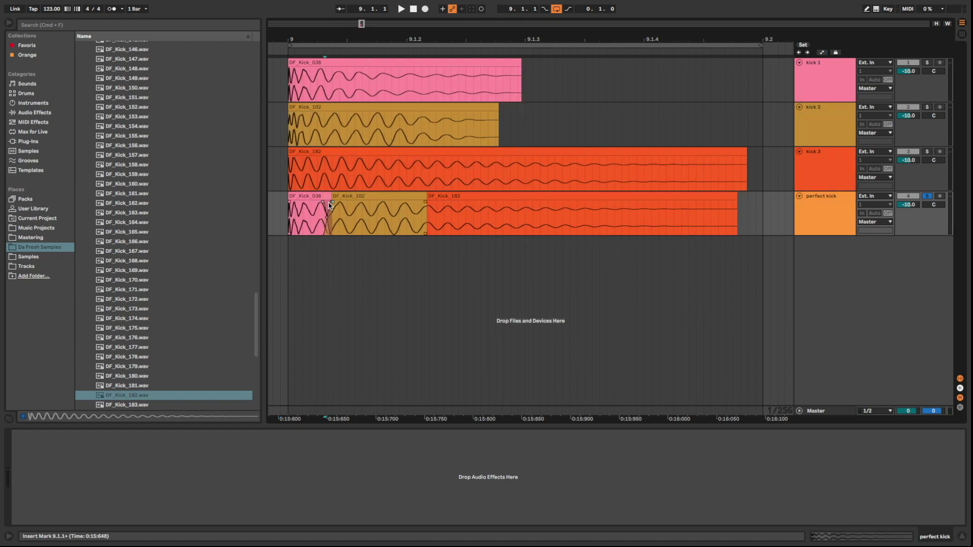
drag(418, 204, 434, 204)
click(283, 221)
key(space)
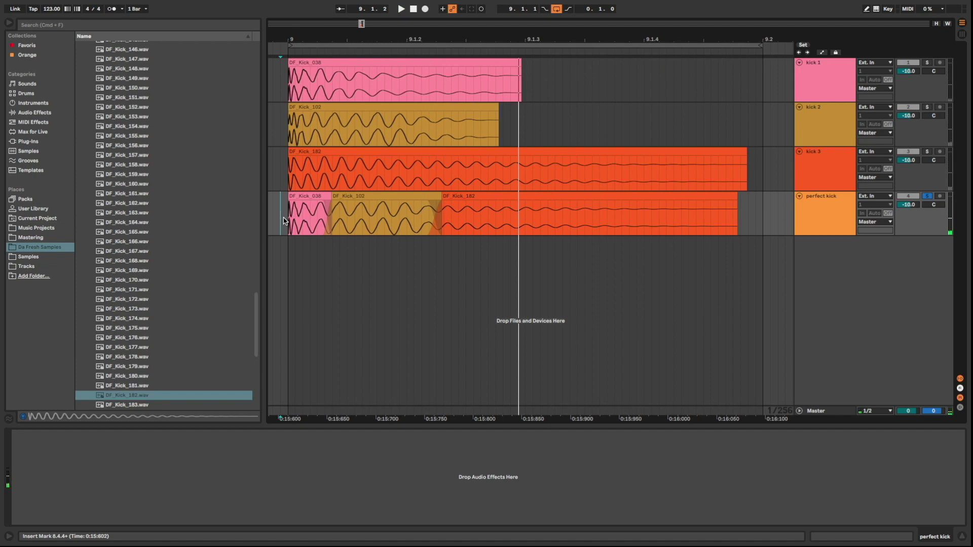
click(161, 135)
Replace kick 1 with DF_Kick_153 and paste its attack onto the start of perfect kick.
key(Up)
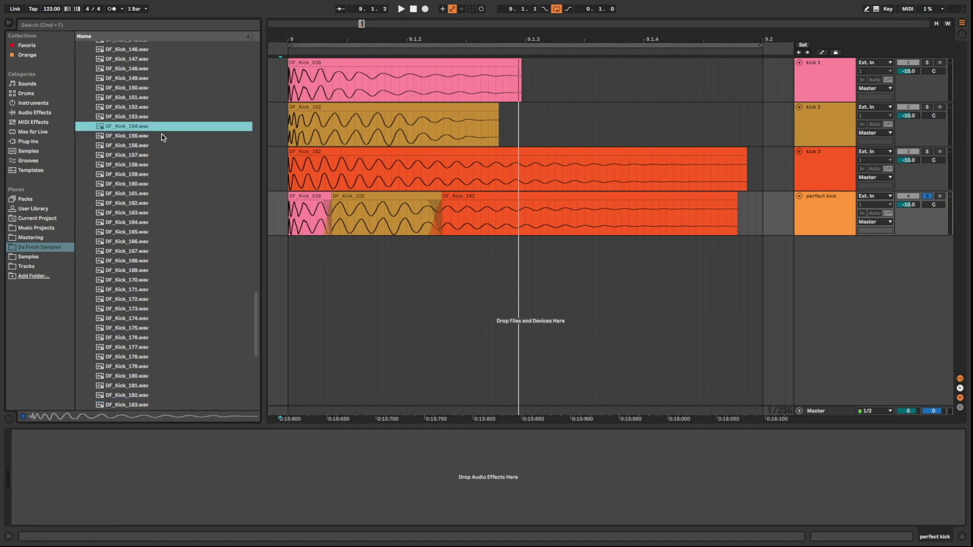
key(Up)
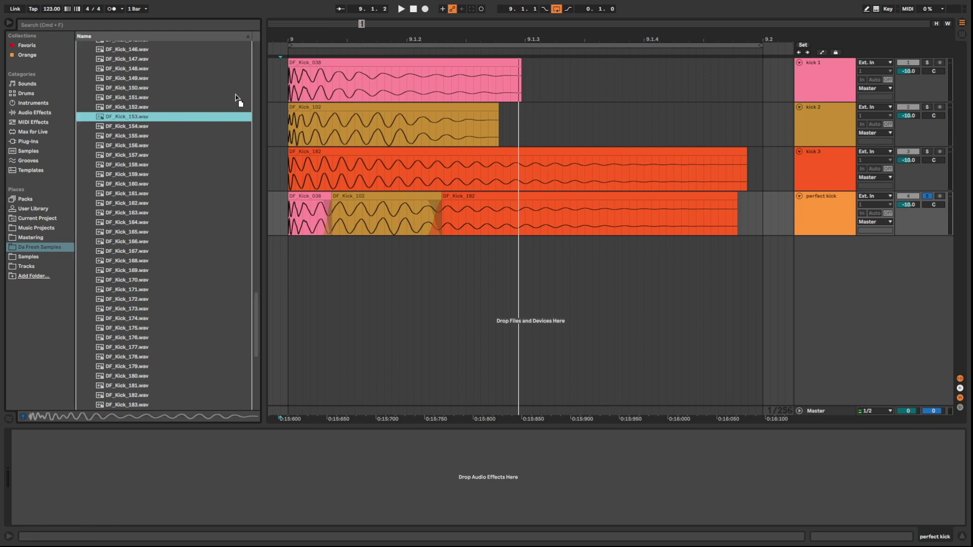
drag(138, 116, 303, 76)
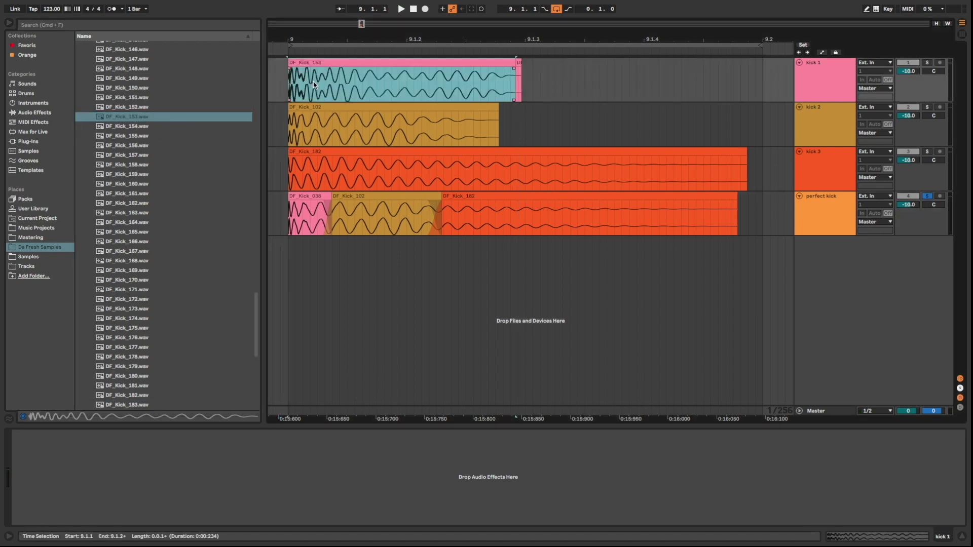
right_click(300, 67)
key(Escape)
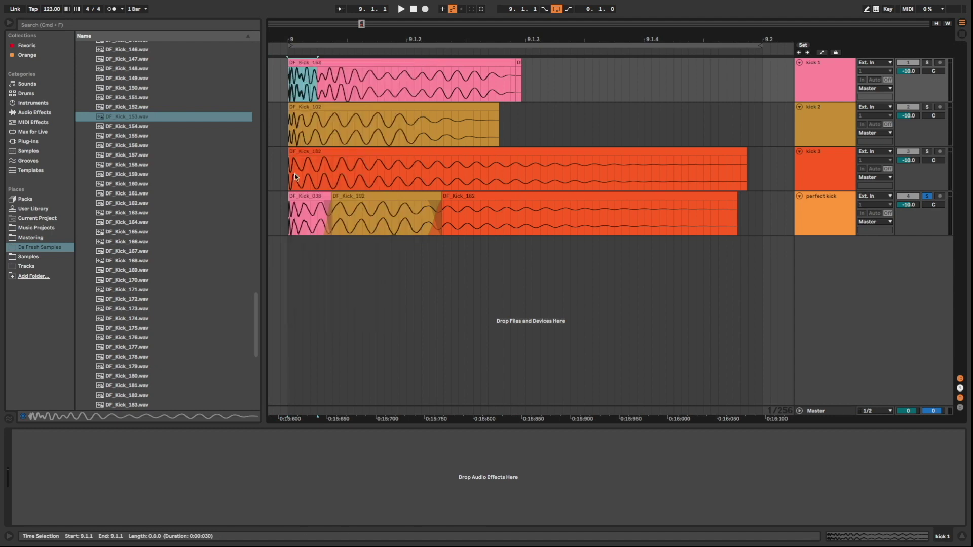
click(288, 221)
right_click(289, 221)
click(304, 226)
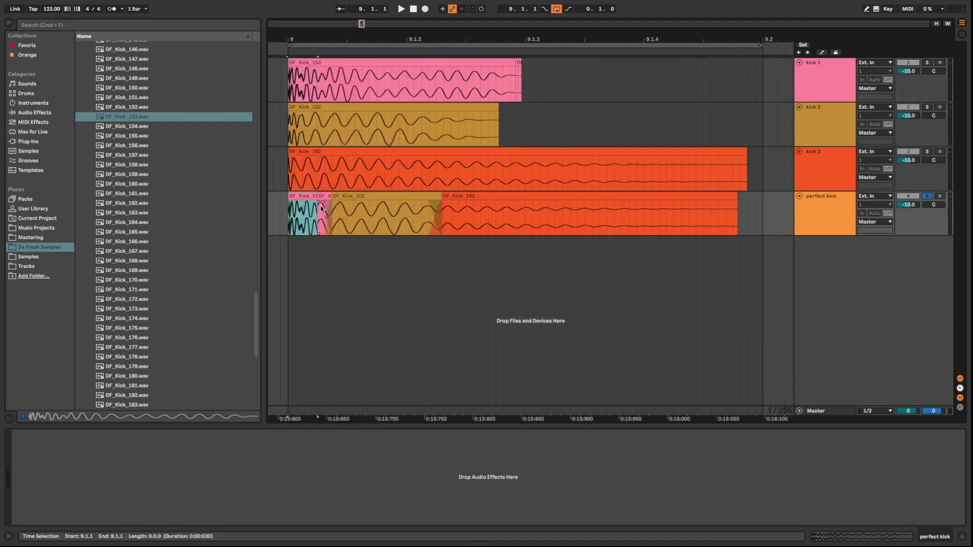
Adjust the DF_Kick_153 attack length by moving DF_Kick_102's start edge at the join.
drag(333, 196, 318, 196)
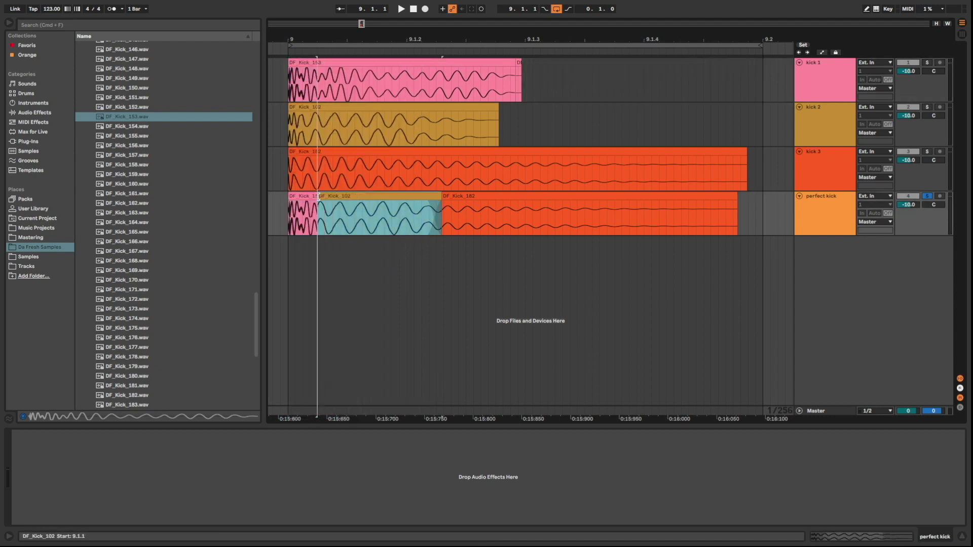
drag(314, 29, 313, 53)
drag(337, 201, 369, 202)
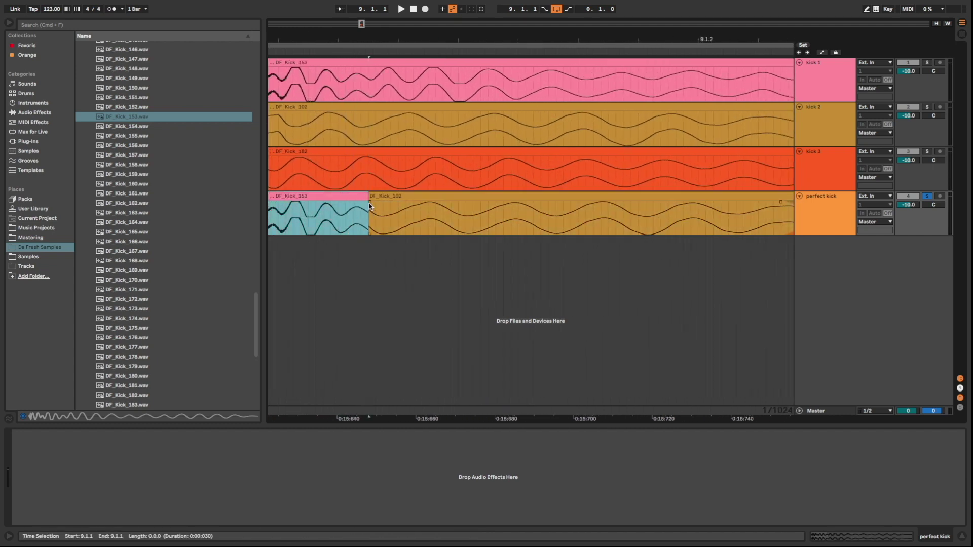
key(plus)
mouse_move(387, 202)
mouse_down()
mouse_move(338, 202)
mouse_move(386, 200)
mouse_up()
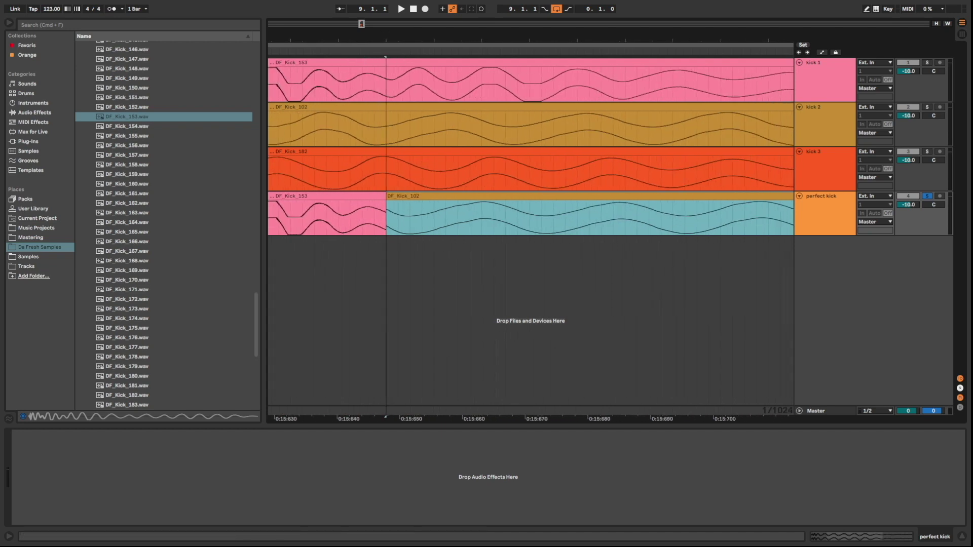
key(minus)
drag(385, 205, 404, 206)
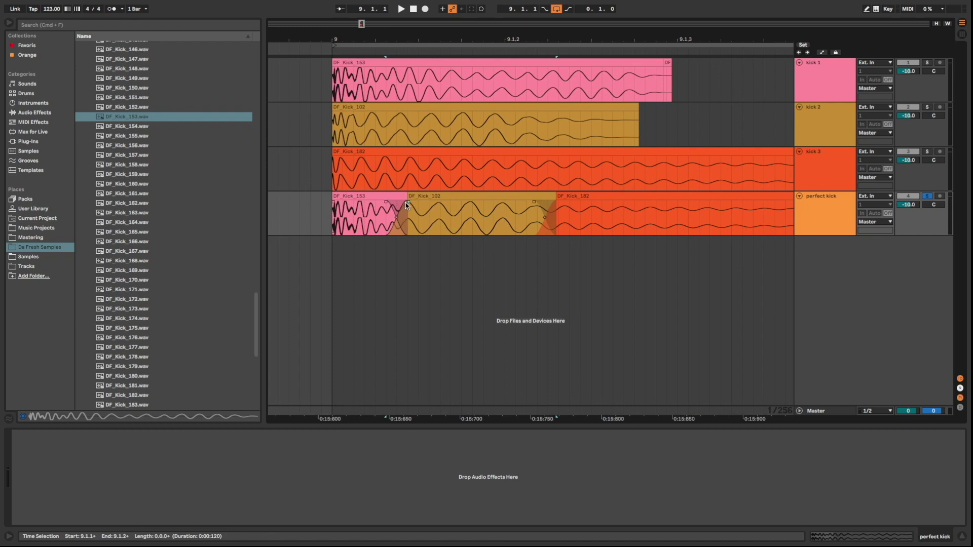
Audition the kick and start DF_Kick_102 earlier after the attack.
key(minus)
click(275, 218)
key(space)
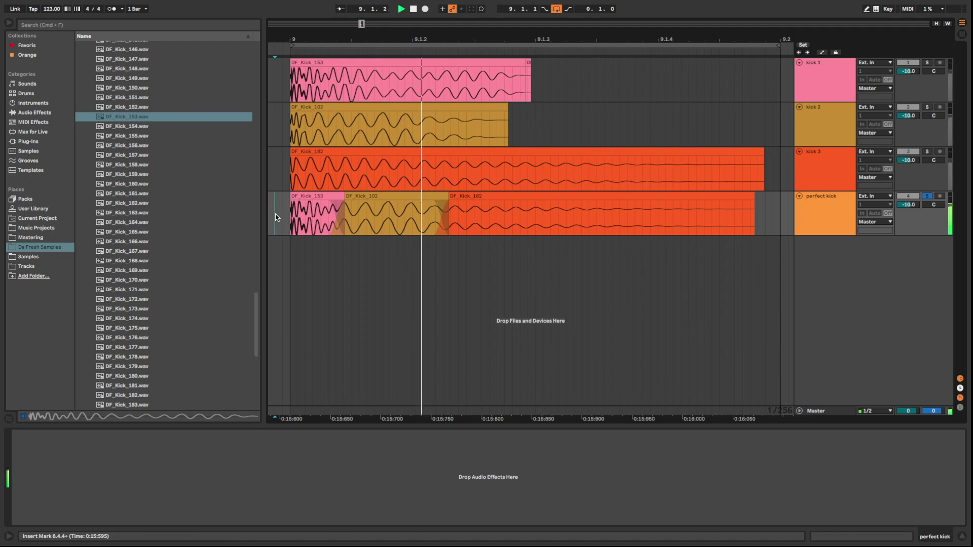
drag(348, 195, 339, 196)
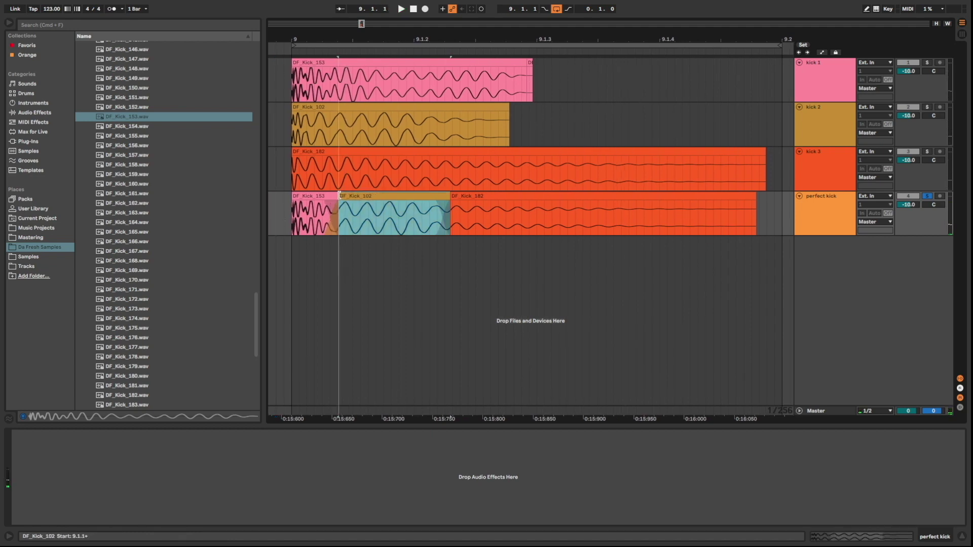
click(285, 226)
key(space)
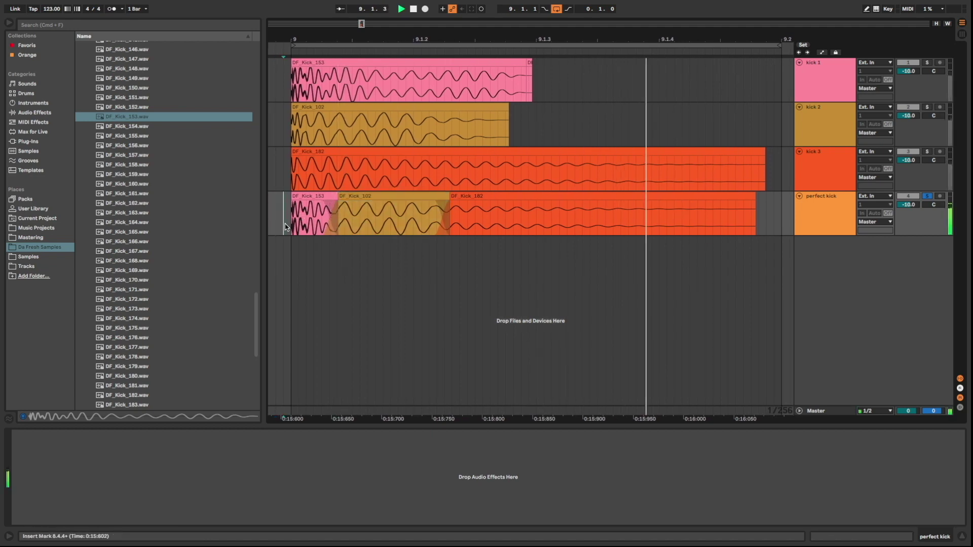
Trim DF_Kick_102 to start even earlier and play the revised kick.
drag(335, 195, 322, 195)
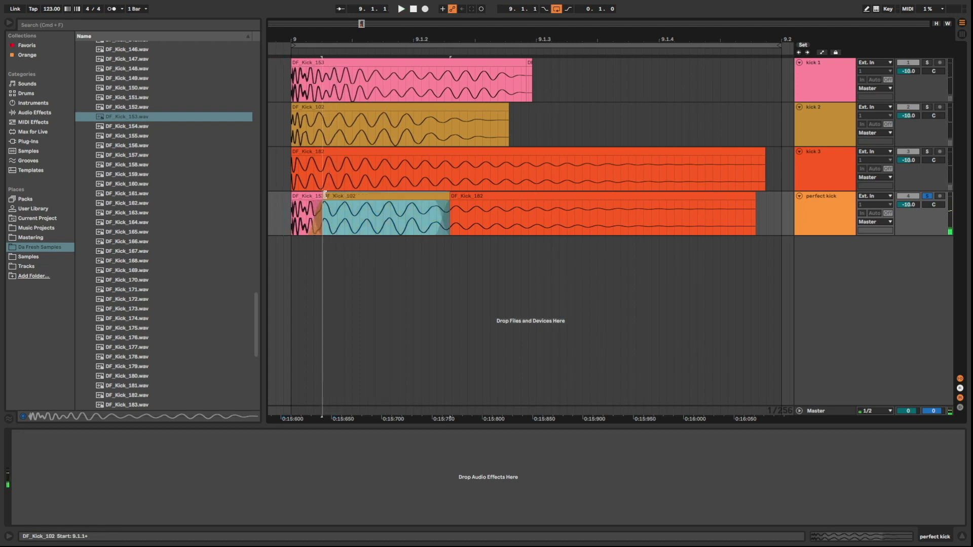
key(space)
click(292, 225)
key(space)
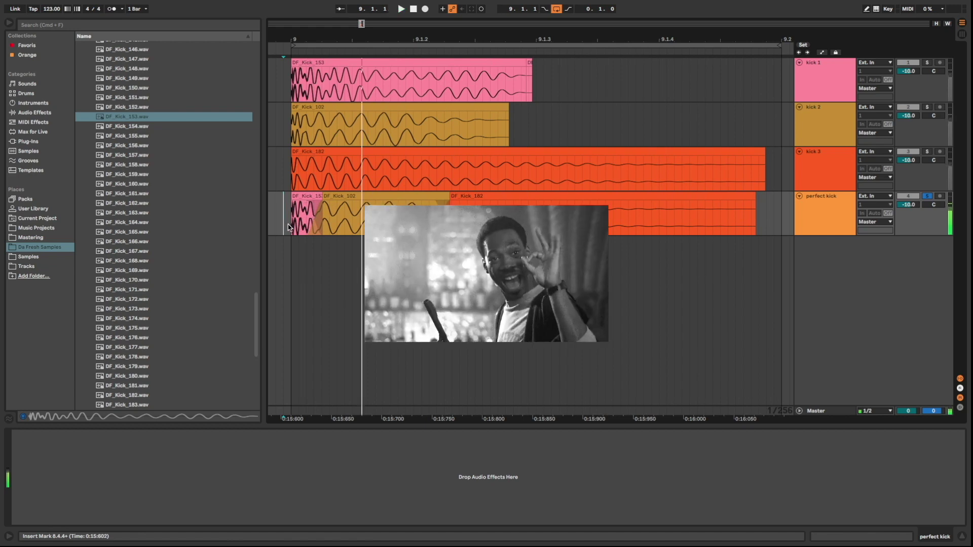
right_click(821, 210)
Freeze and flatten perfect kick into one DF_Kick_153 (Freeze) clip with a fade-out at its end.
click(838, 268)
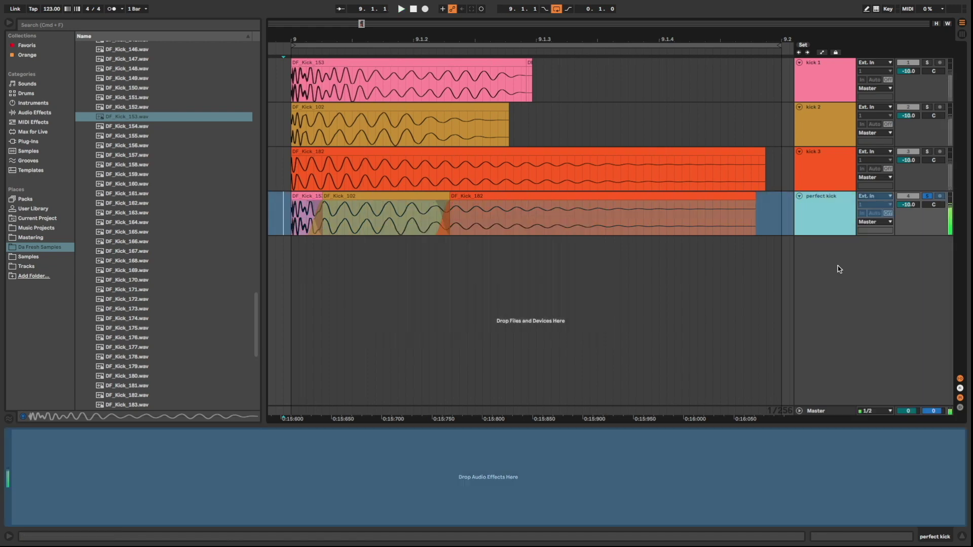
right_click(828, 205)
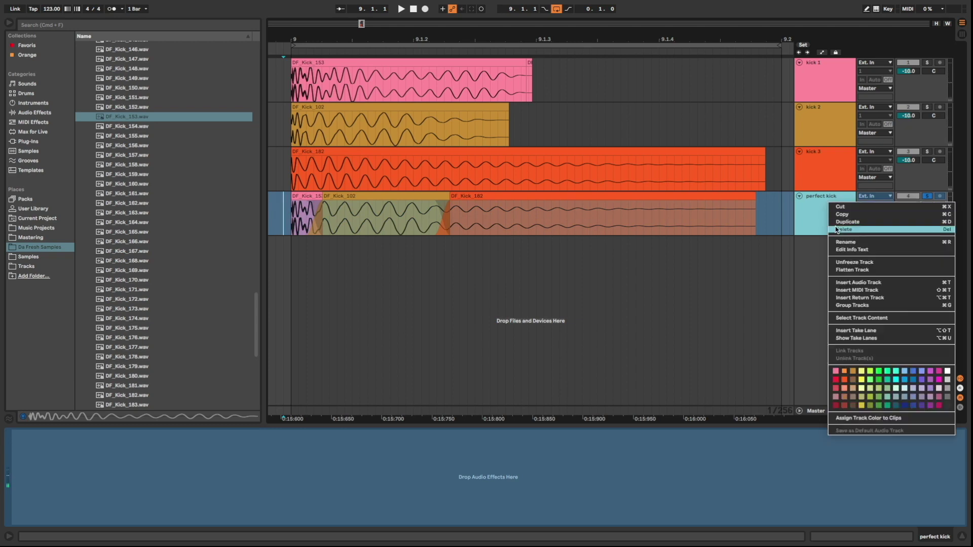
click(839, 269)
mouse_move(293, 213)
mouse_down()
mouse_move(749, 199)
mouse_move(664, 208)
mouse_up()
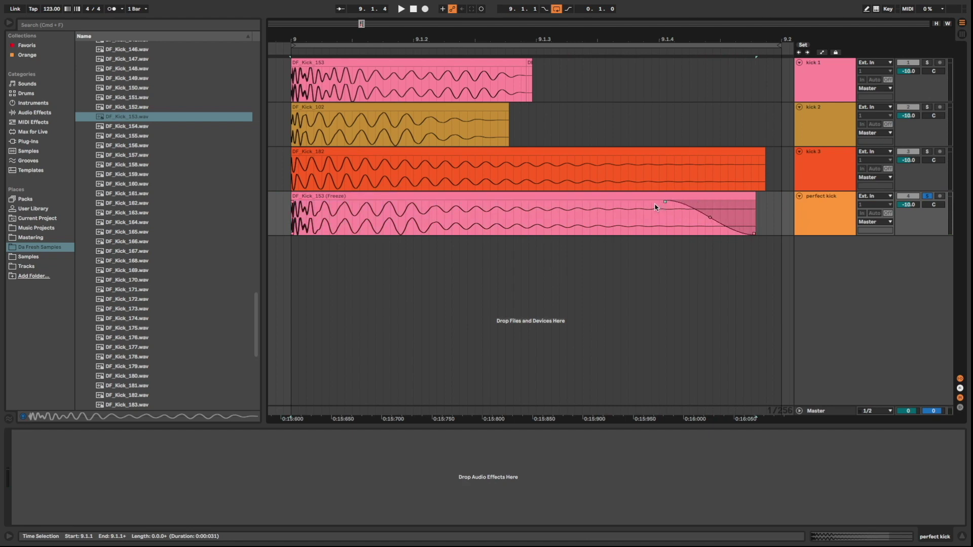
Turn off Warp on the flattened clip in Clip View and play the finished kick.
double_click(378, 195)
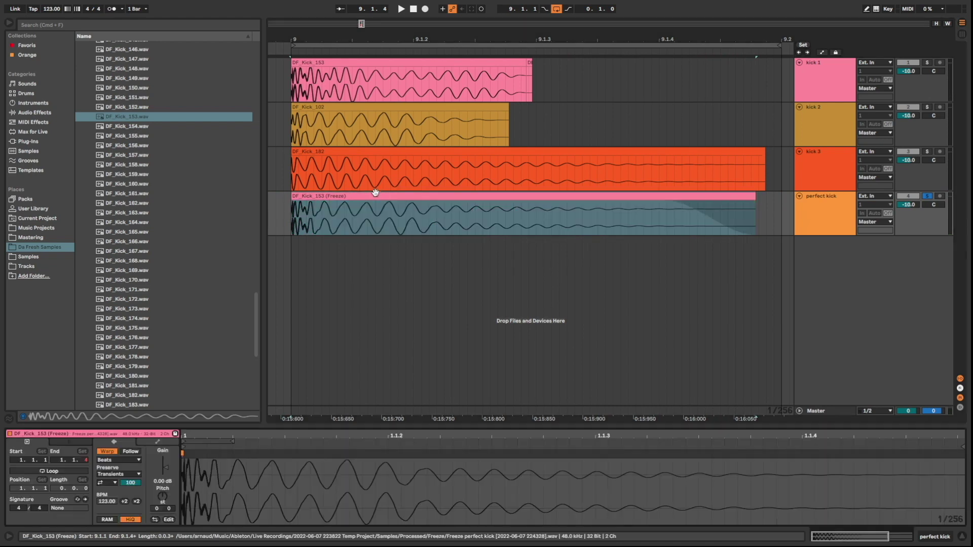
click(114, 453)
click(289, 221)
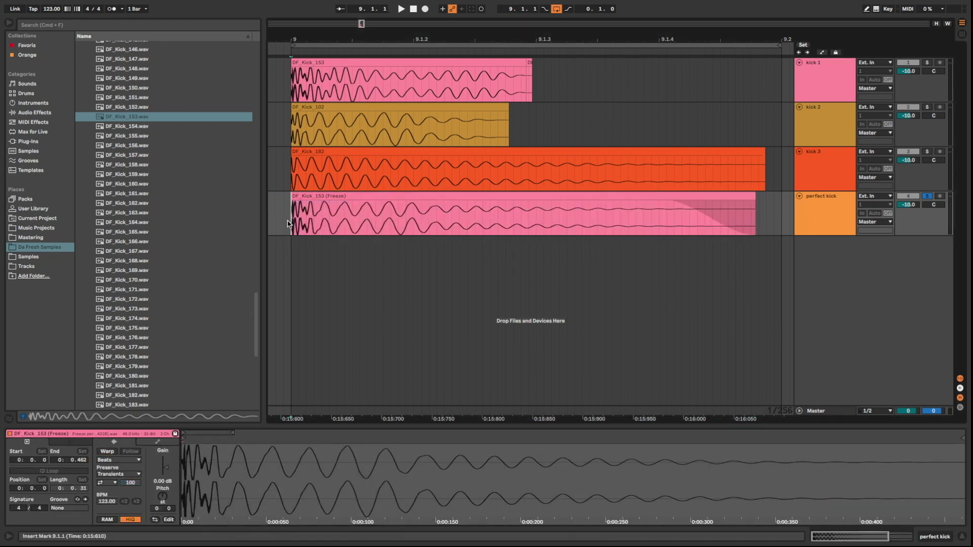
key(space)
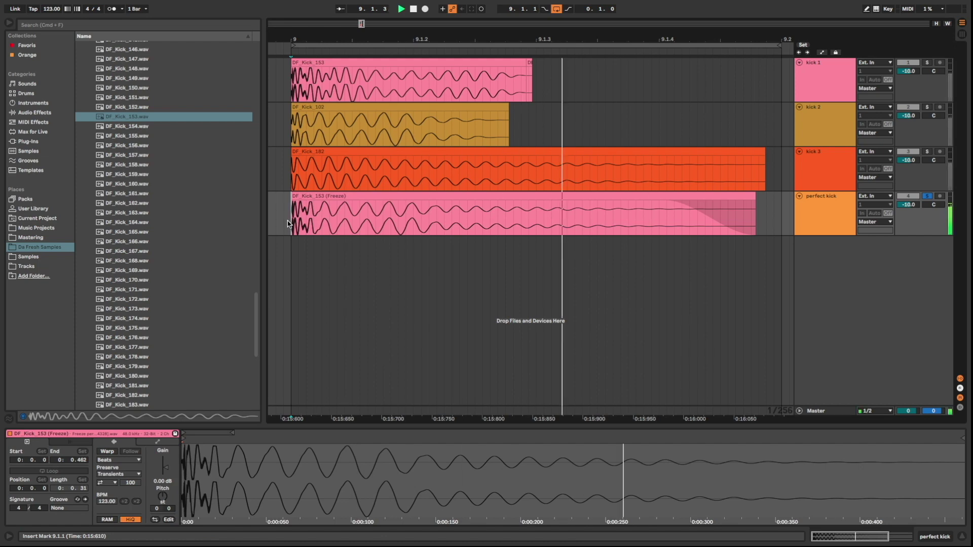